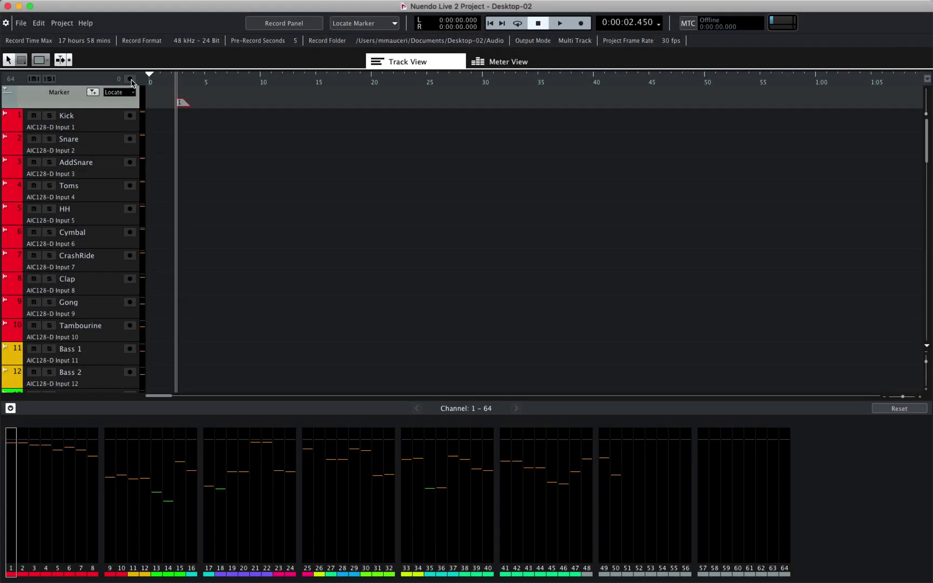
- Arm all 64 tracks, locate to marker 1 at 0:00:02.450, and start recording
click(132, 80)
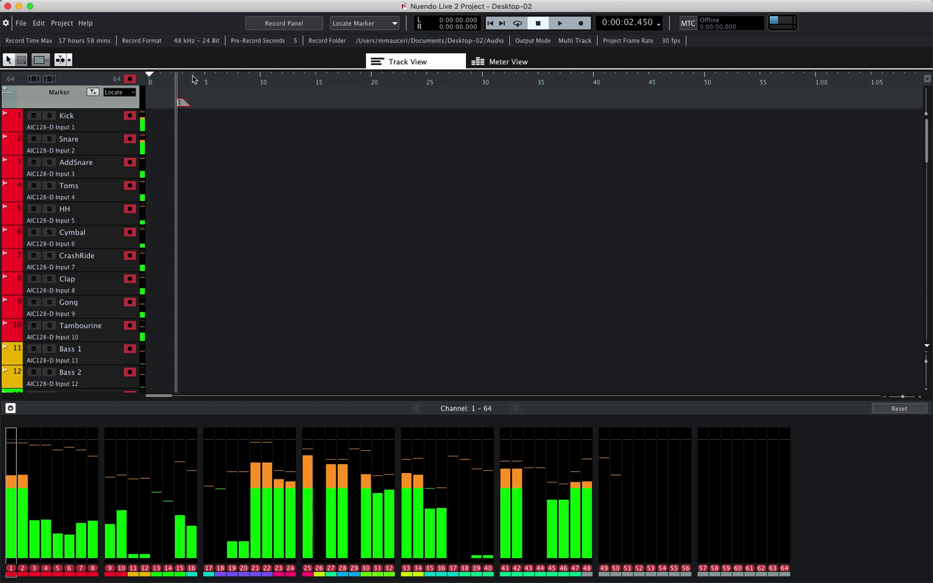
drag(195, 81, 296, 85)
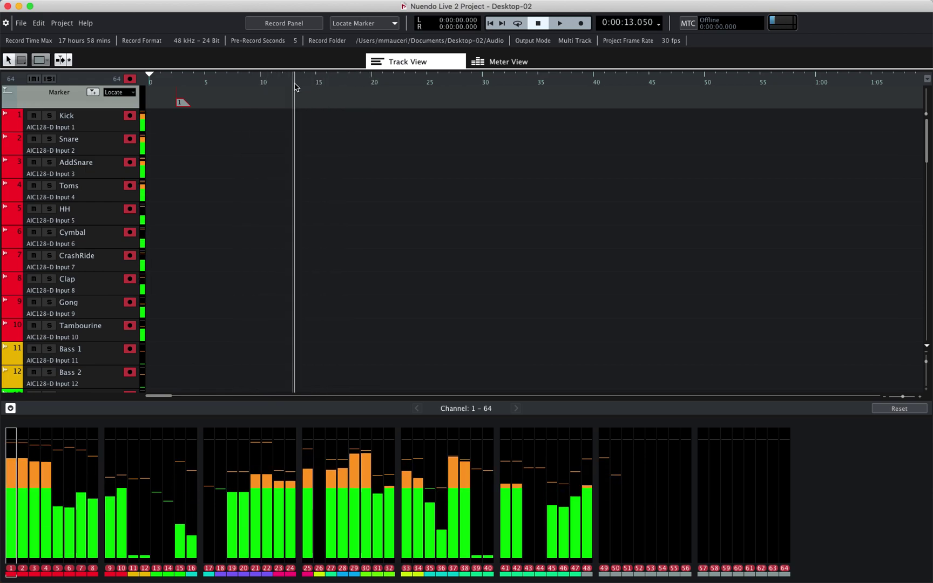
click(134, 95)
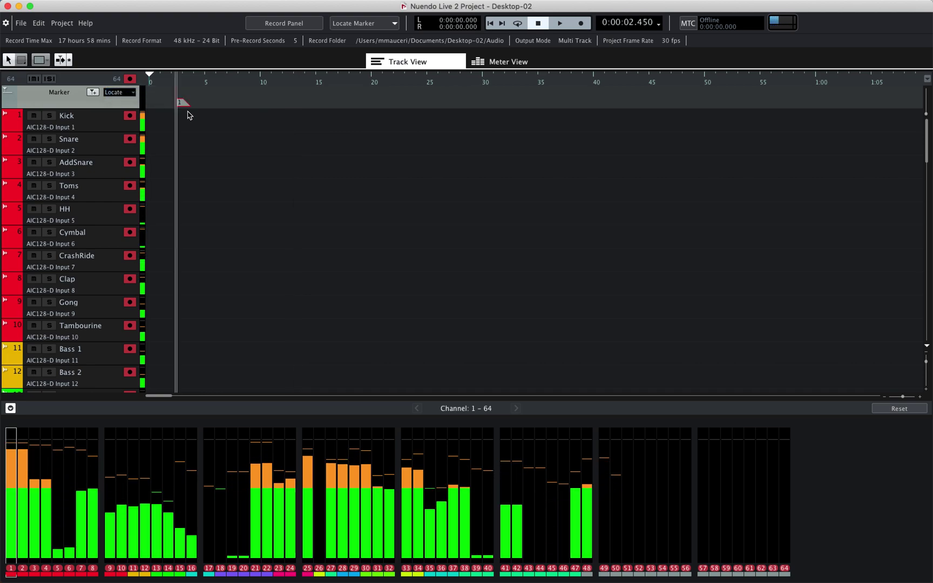
click(581, 24)
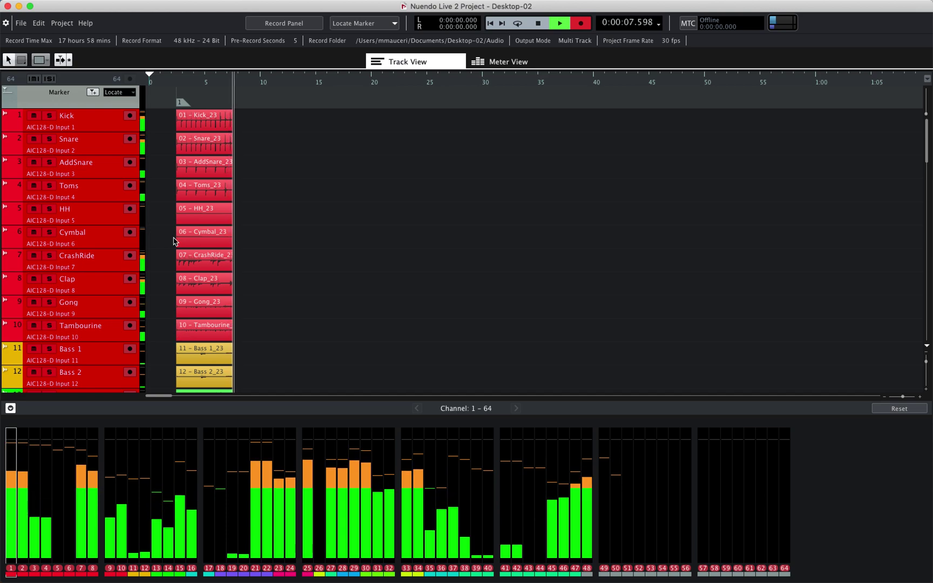
- Add marker 2 near 10 seconds, stop recording at 0:00:12.417, and disarm every track
click(93, 92)
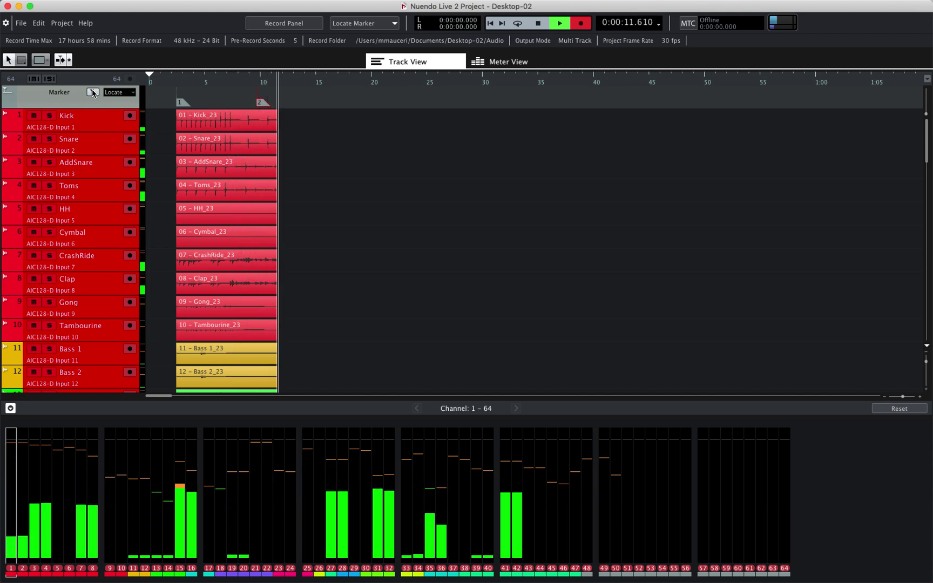
key(space)
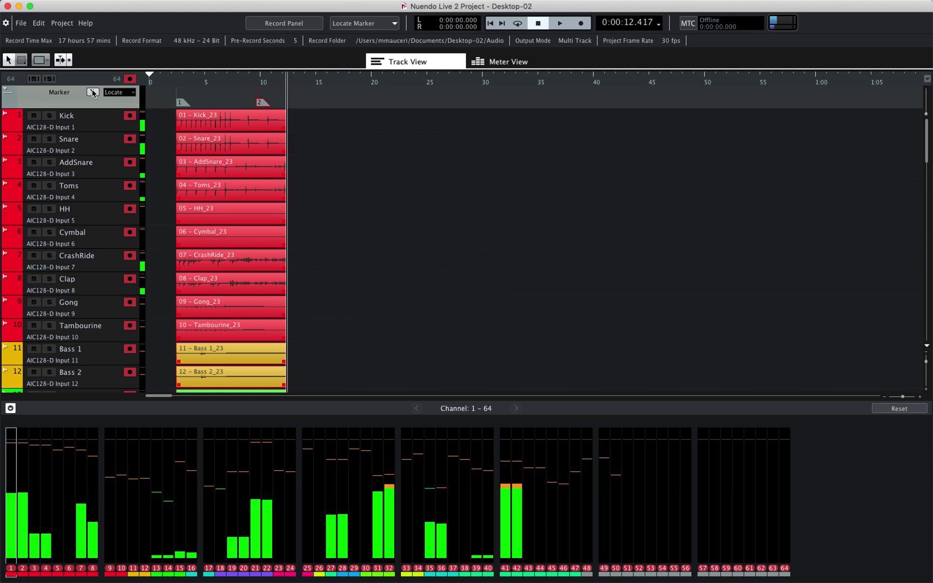
click(129, 80)
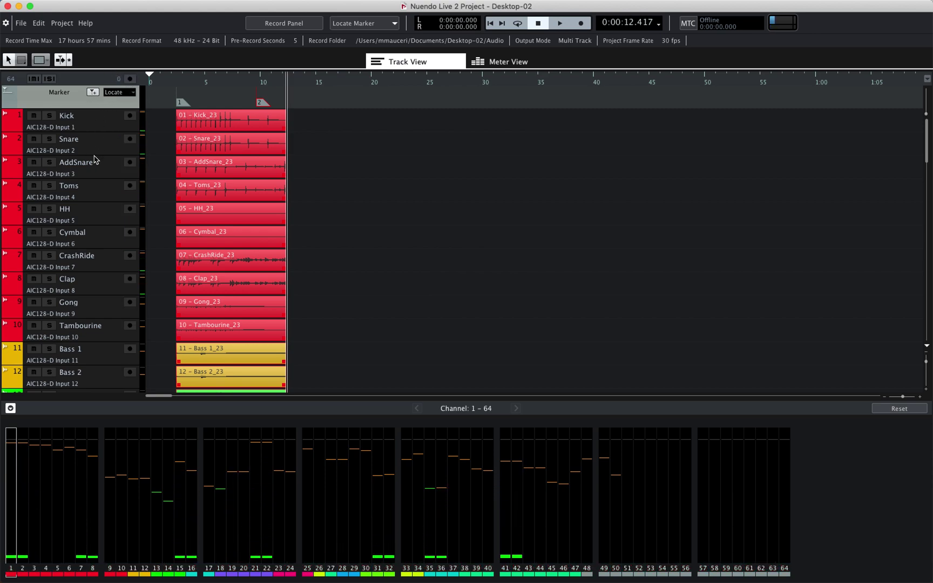
- Arm tracks Kick through Tambourine, record a take ending at 0:00:16.147, then disarm them
click(97, 126)
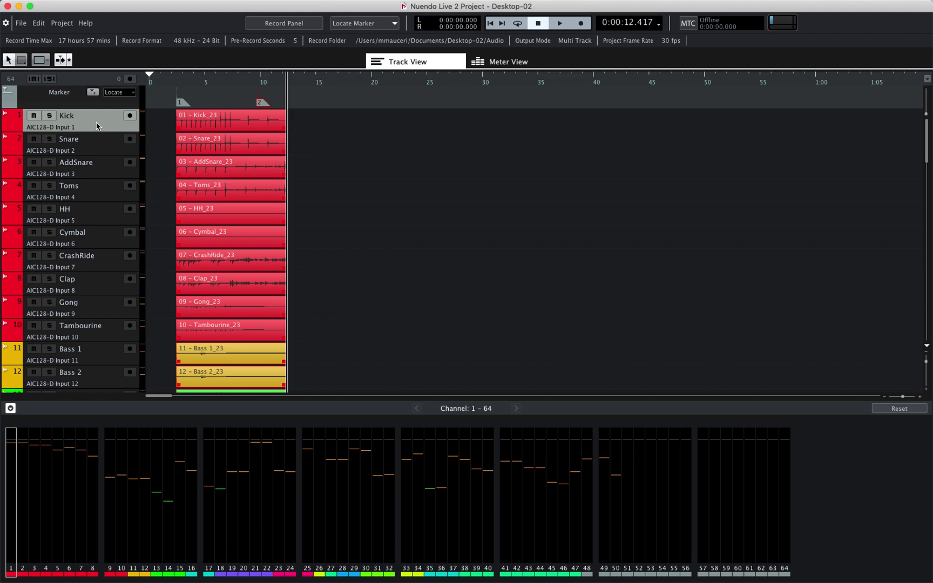
shift+click(99, 336)
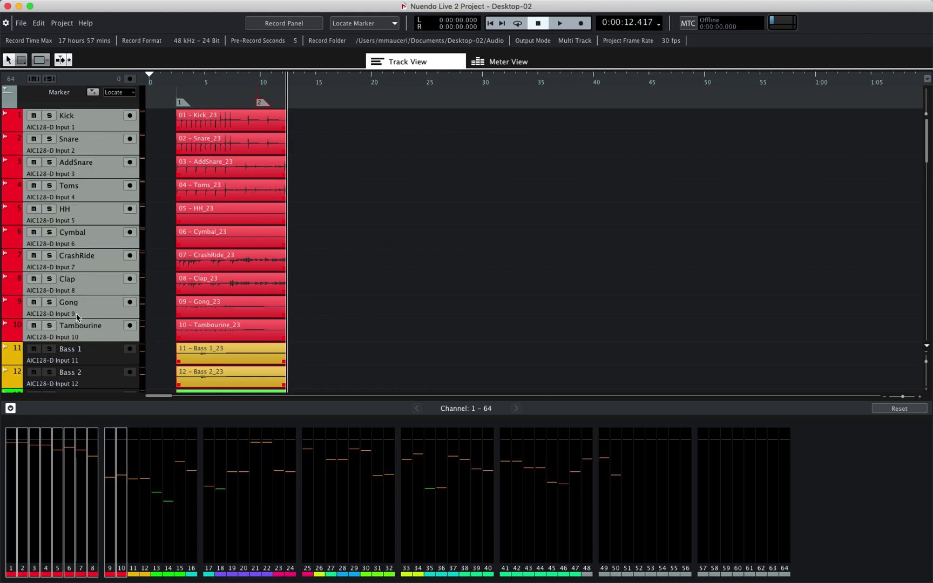
click(131, 116)
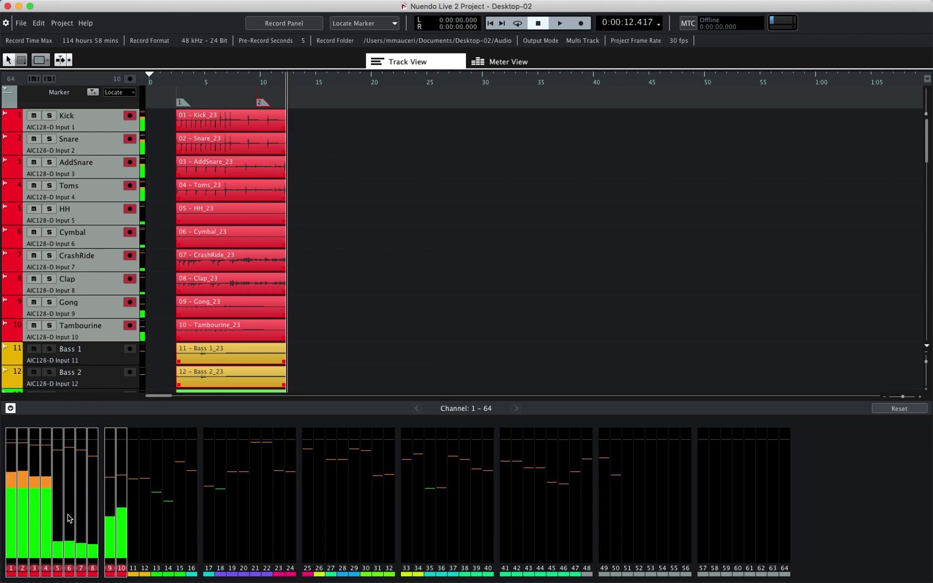
click(582, 24)
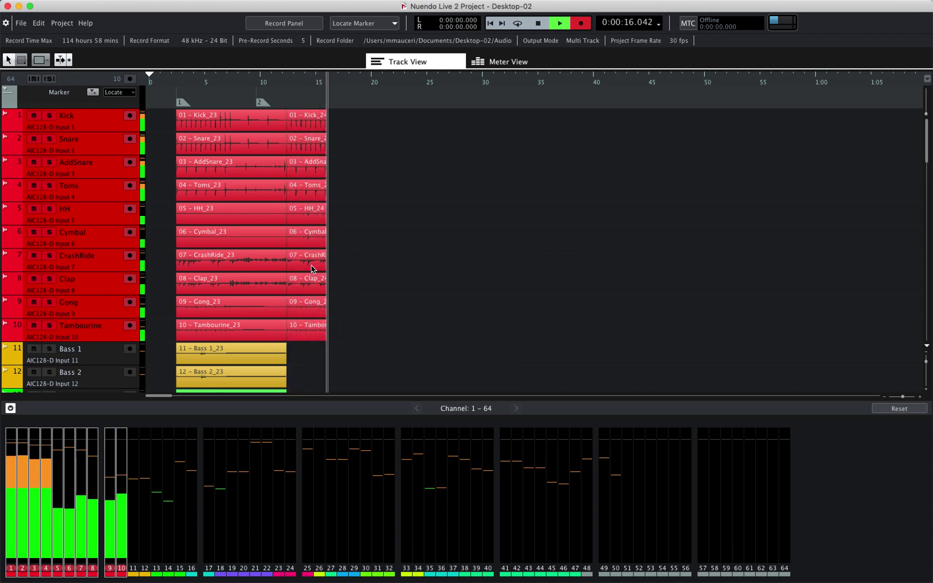
key(space)
click(130, 79)
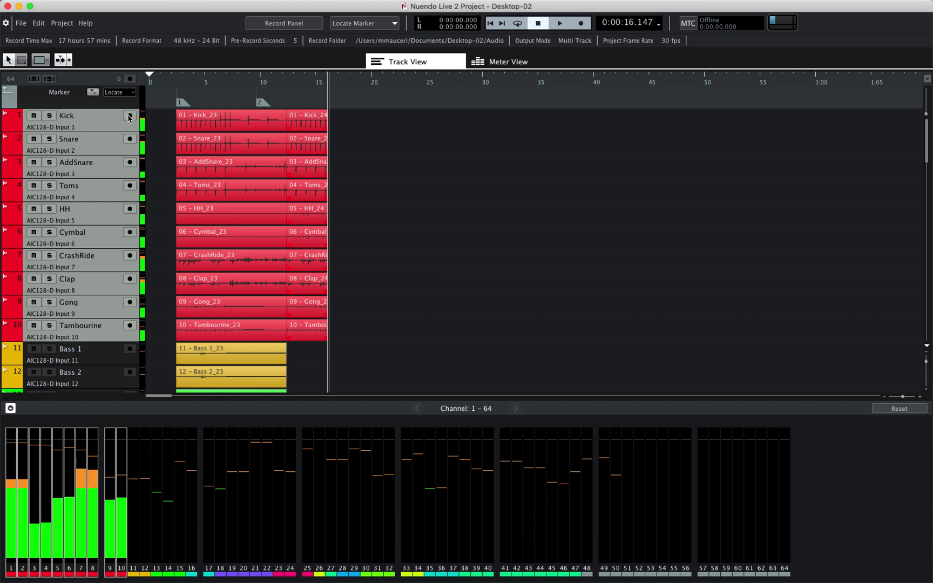
- Arm only Kick and Bass 1, record _25 clips to 0:00:21.376, then disarm and deselect
click(107, 120)
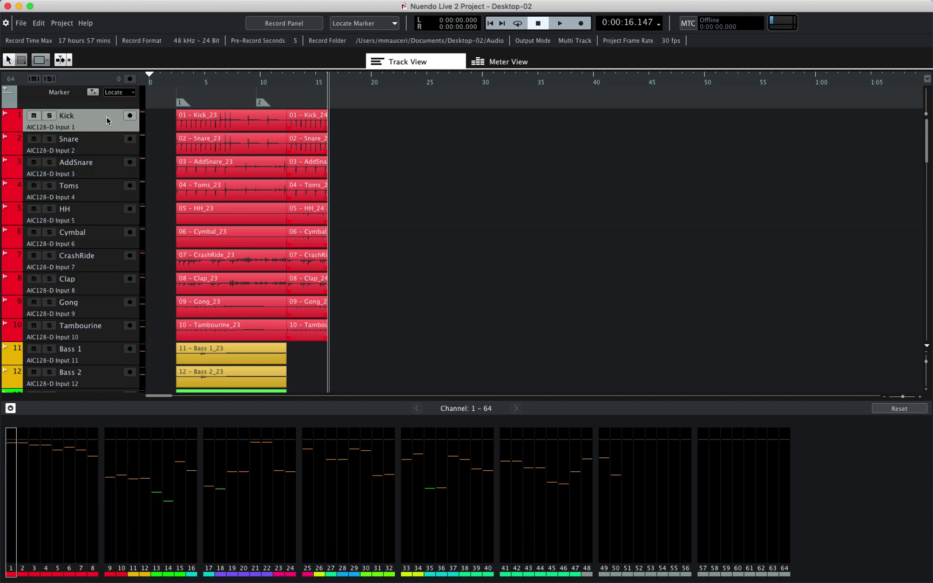
super+click(97, 359)
click(130, 116)
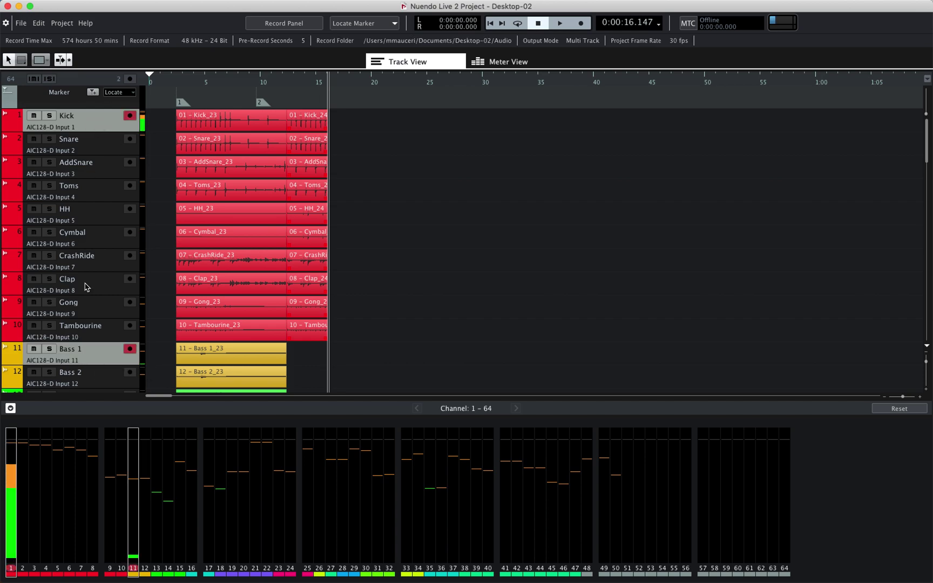
click(581, 25)
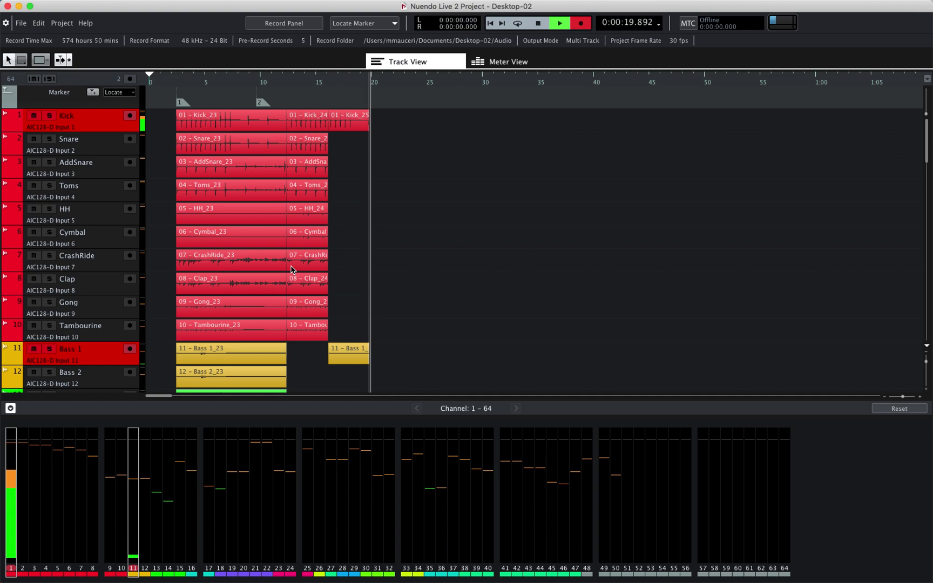
key(space)
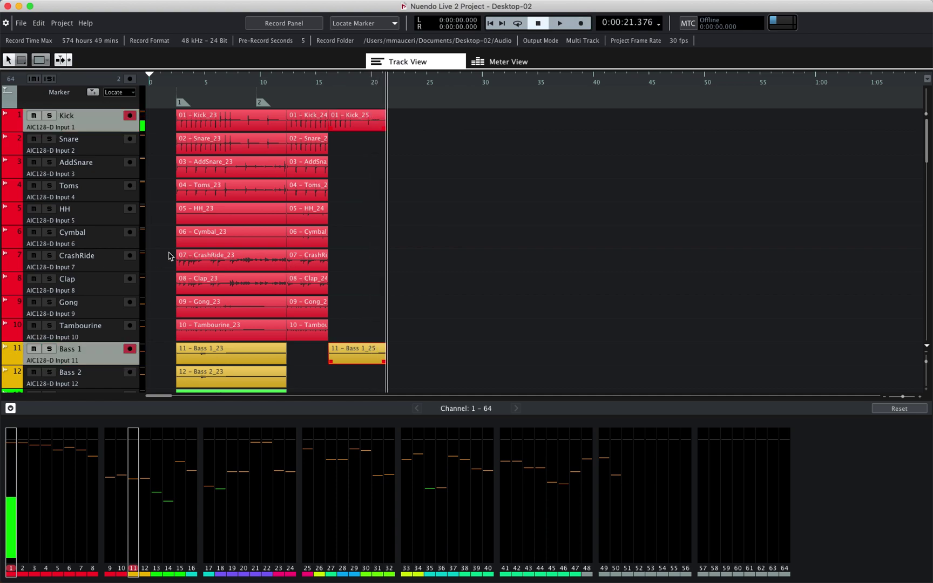
click(129, 116)
click(85, 103)
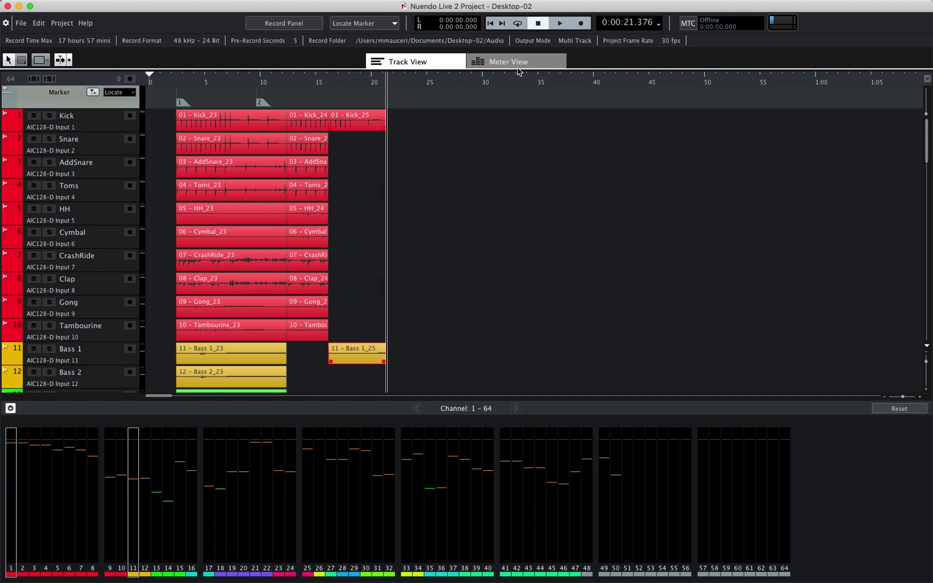
- In Meter View, arm all tracks and start recording a new take
click(517, 66)
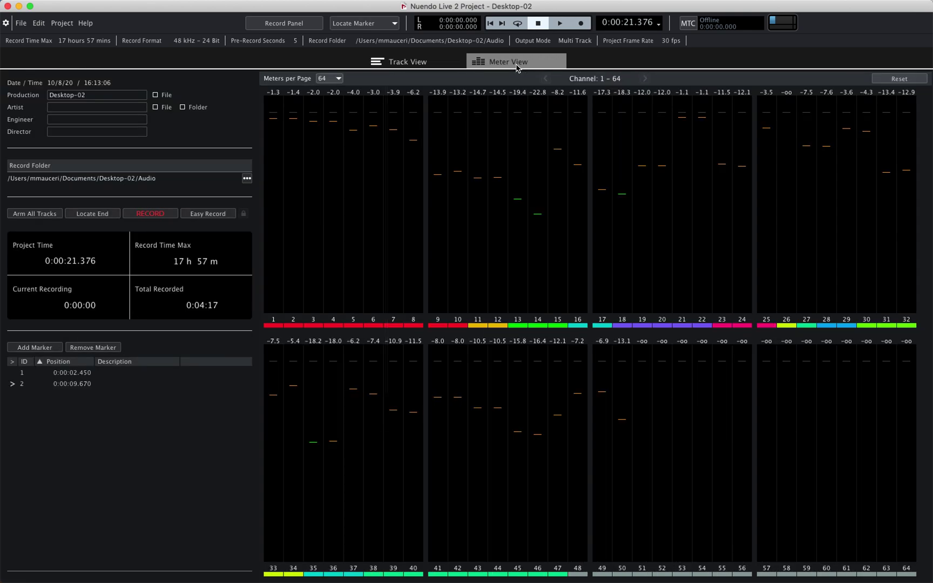
click(35, 214)
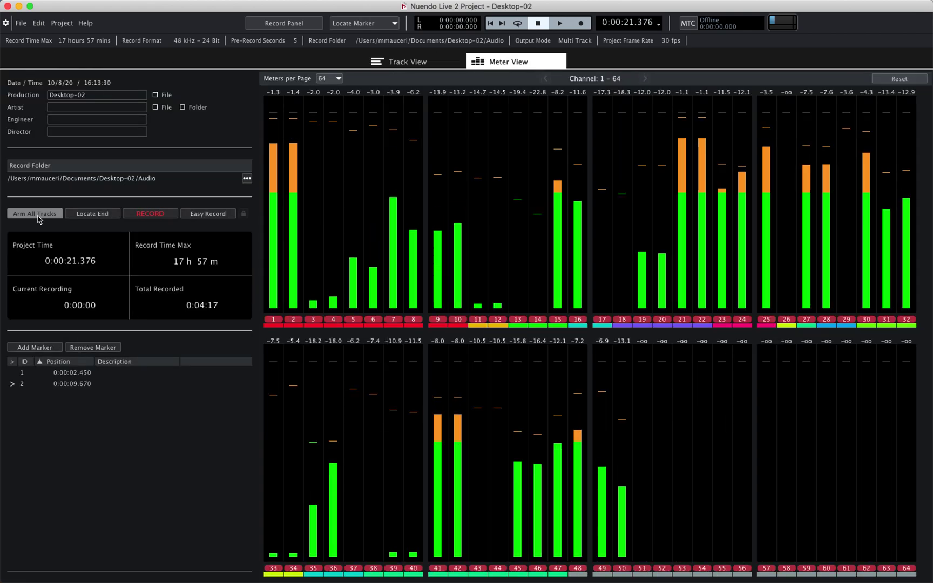
click(144, 217)
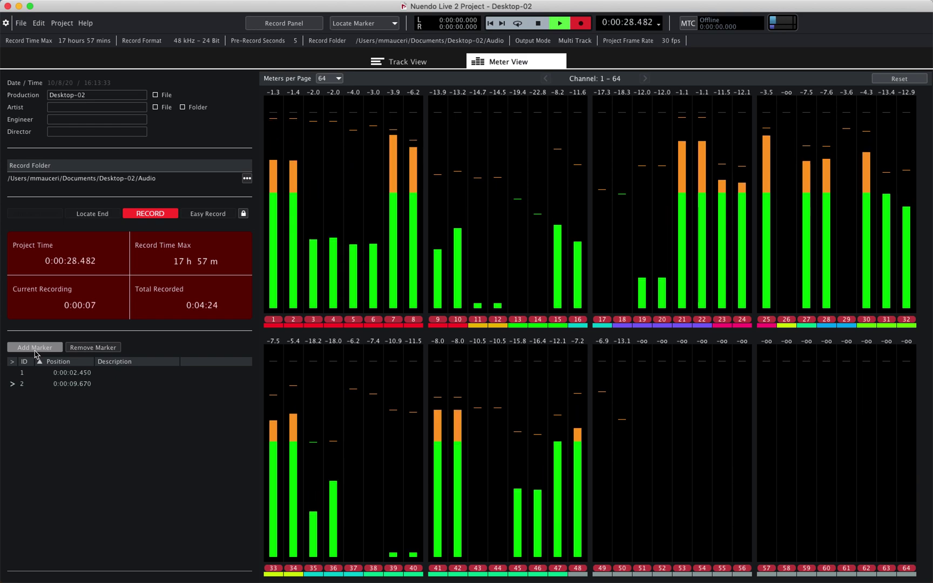
- Add marker 3 at 0:00:28.707 during recording and name it 'Song 1'
click(35, 347)
click(102, 397)
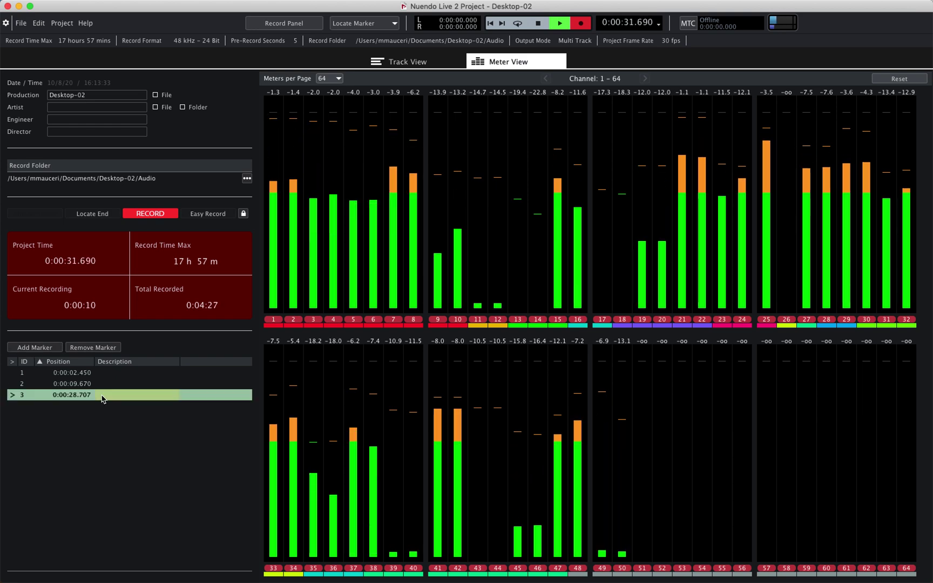
click(102, 398)
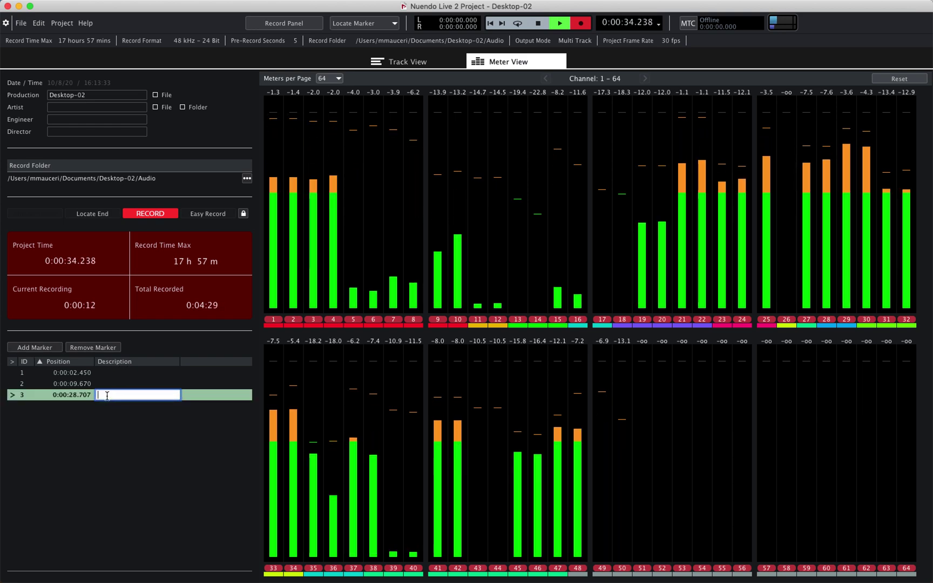
text(Song)
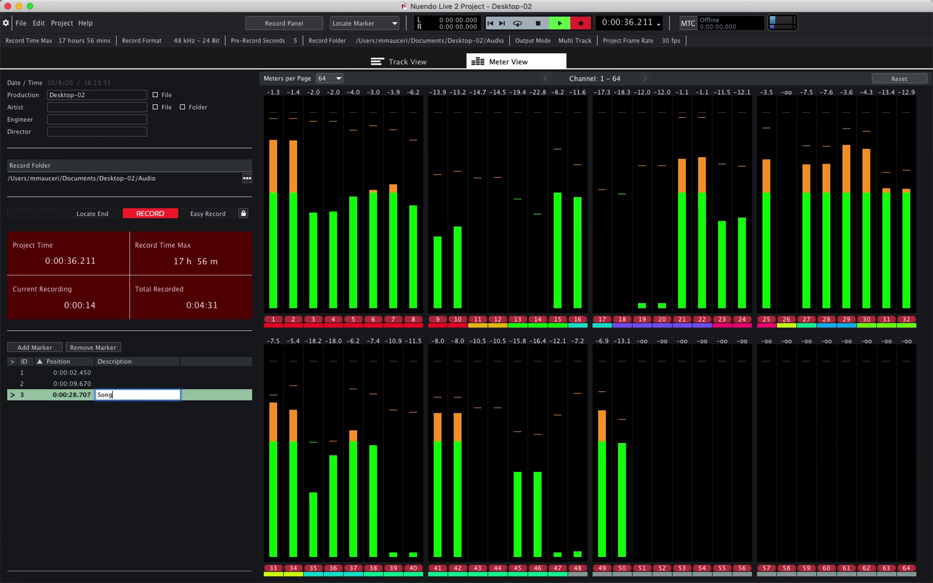
text( 1)
key(Return)
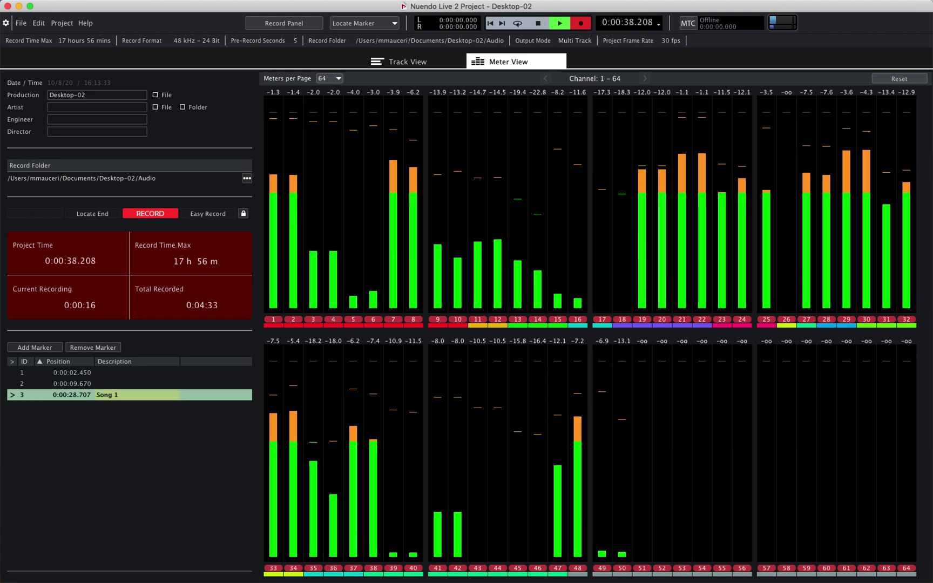
- Add marker 4 at 0:00:39.456 named 'Song 2', then stop recording at 0:00:55.442
click(34, 347)
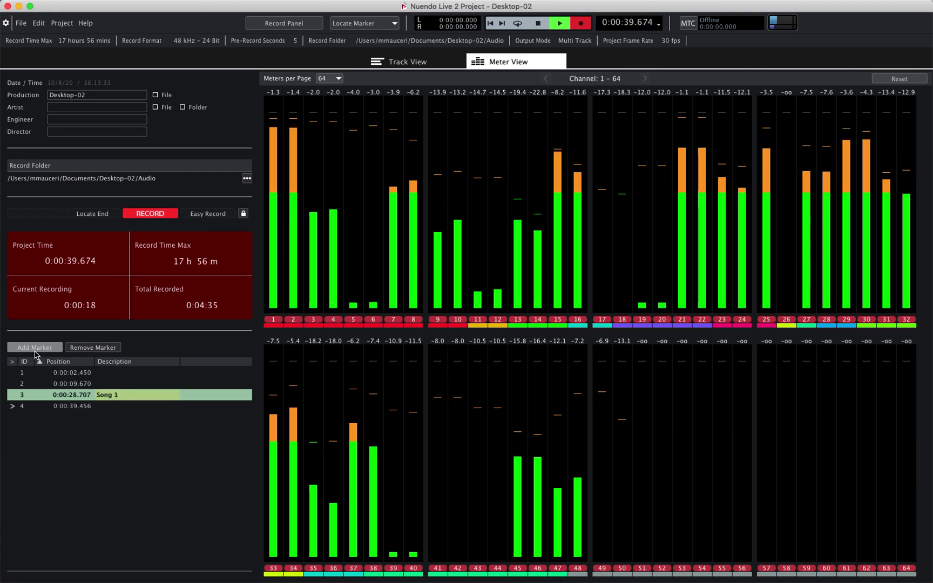
click(111, 407)
click(110, 407)
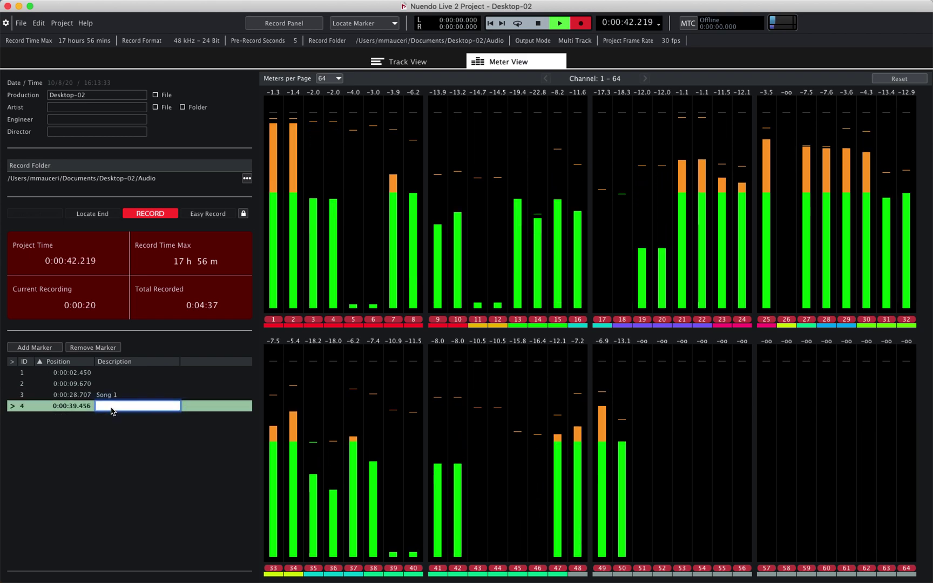
text(Song 2)
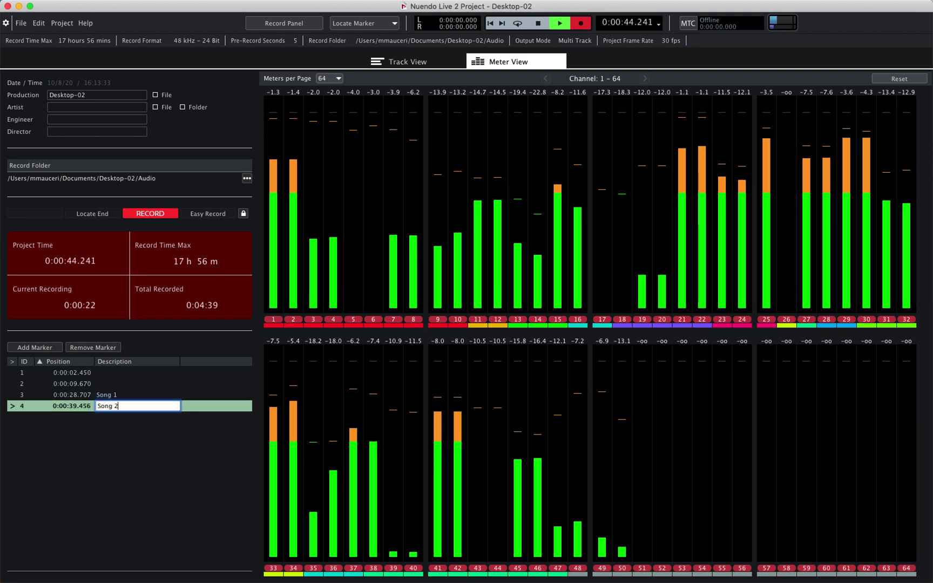
key(Return)
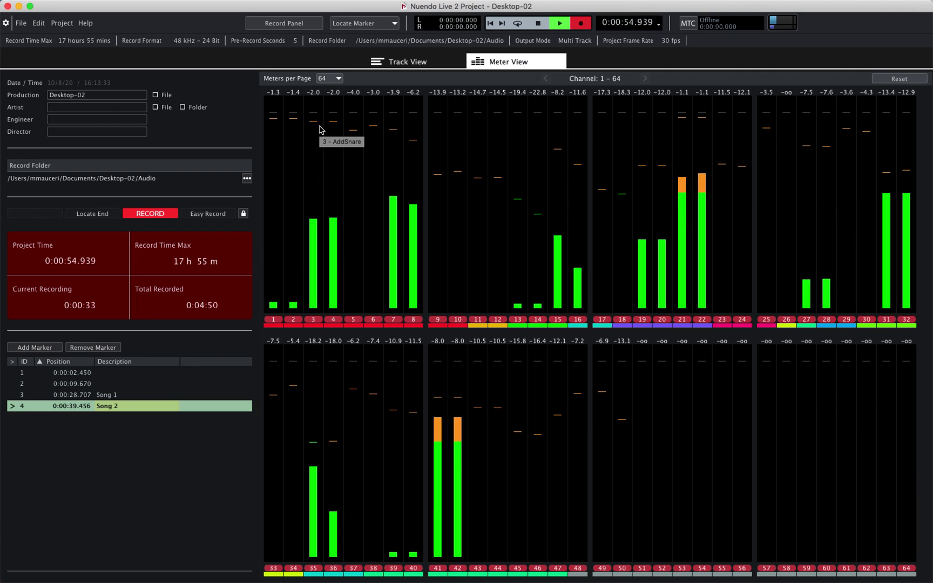
key(space)
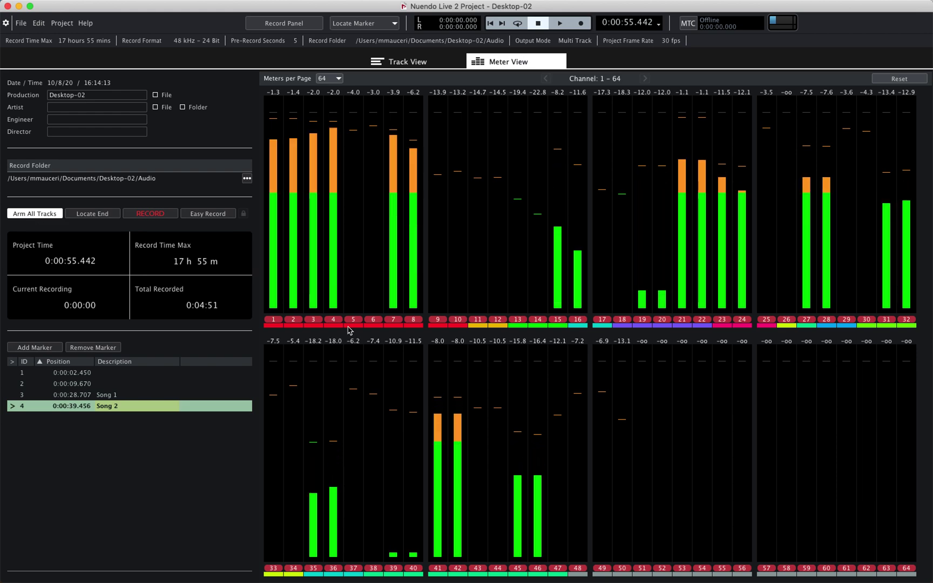
- Arm all tracks and record a 16-second take with _27 clips, checking Track View before stopping
click(43, 215)
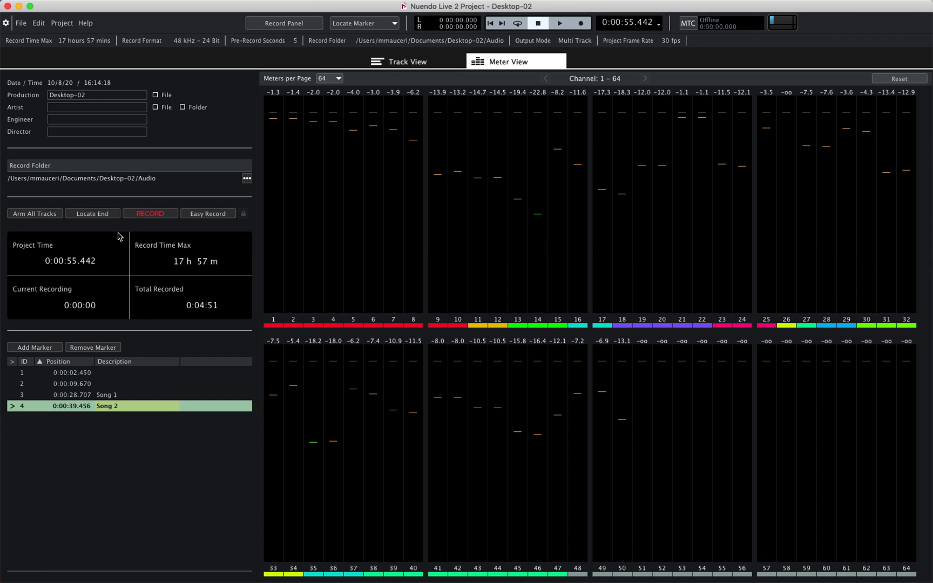
click(146, 216)
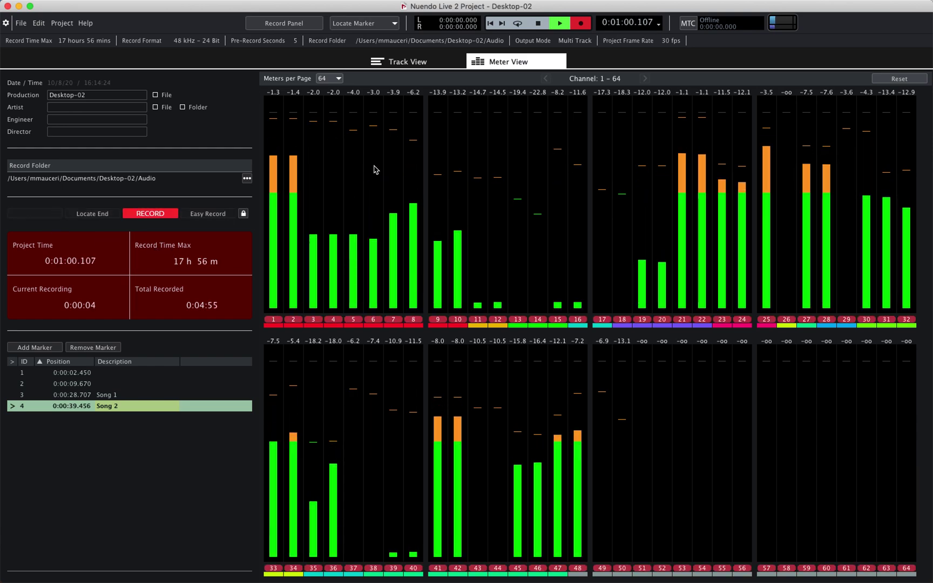
click(399, 63)
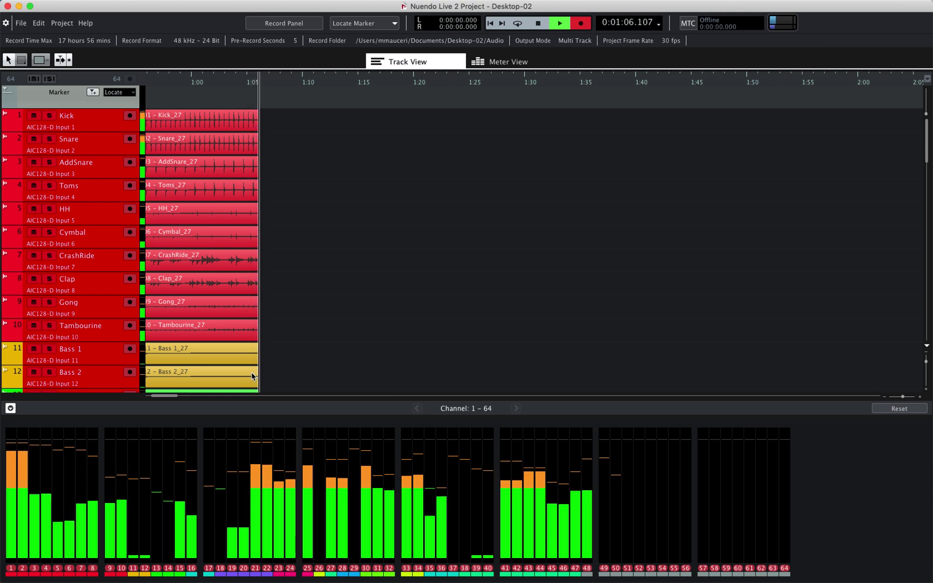
click(495, 67)
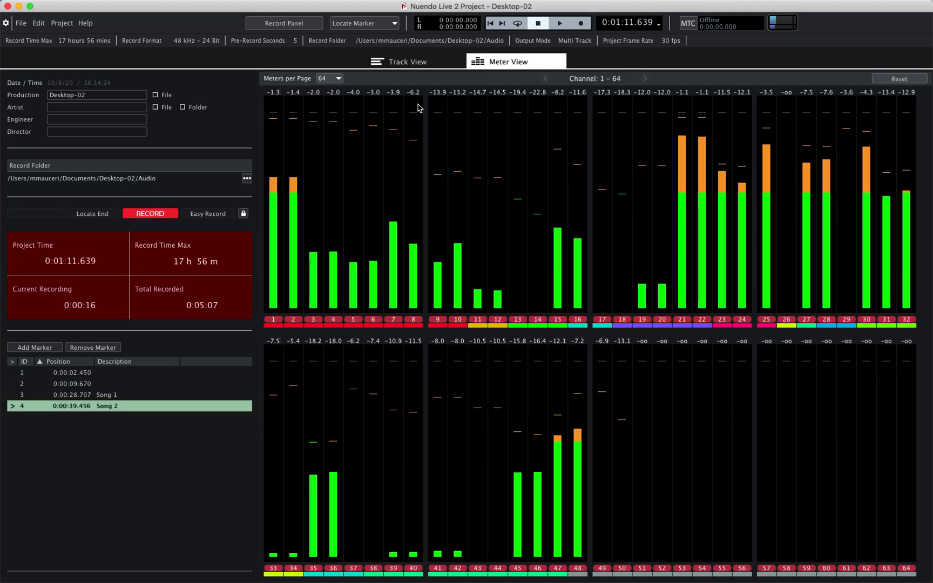
key(space)
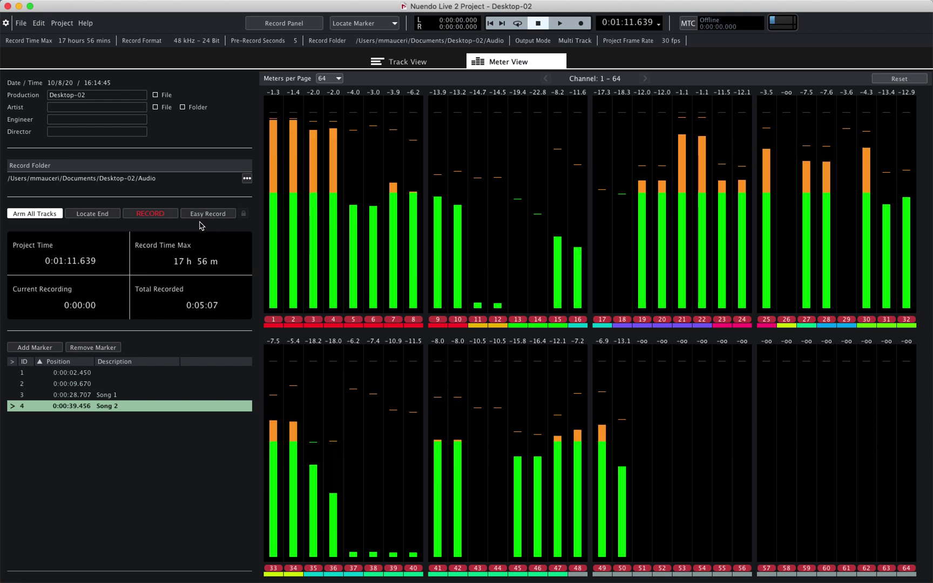
- Arm all tracks and record a 23-second Easy Record take, bringing total recorded to 0:05:46
click(54, 214)
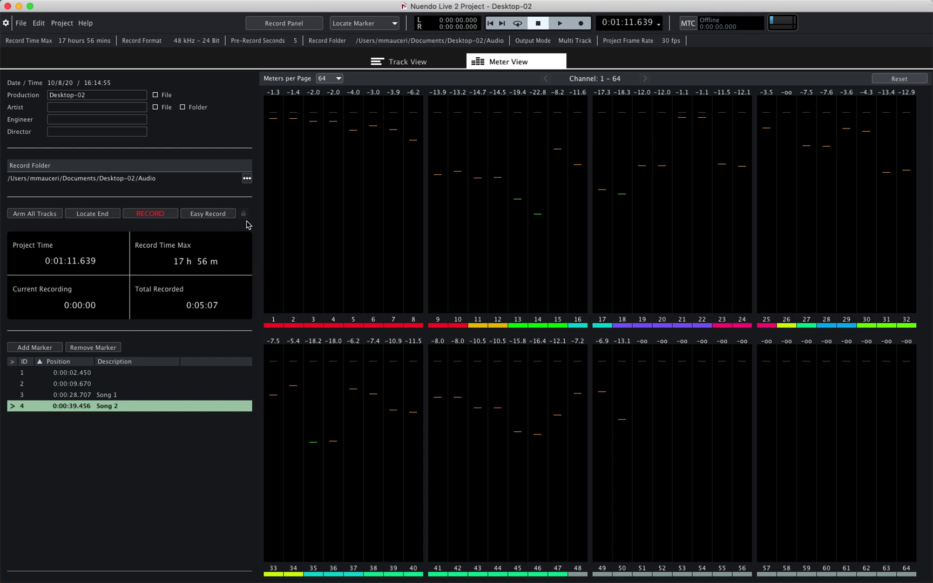
click(210, 215)
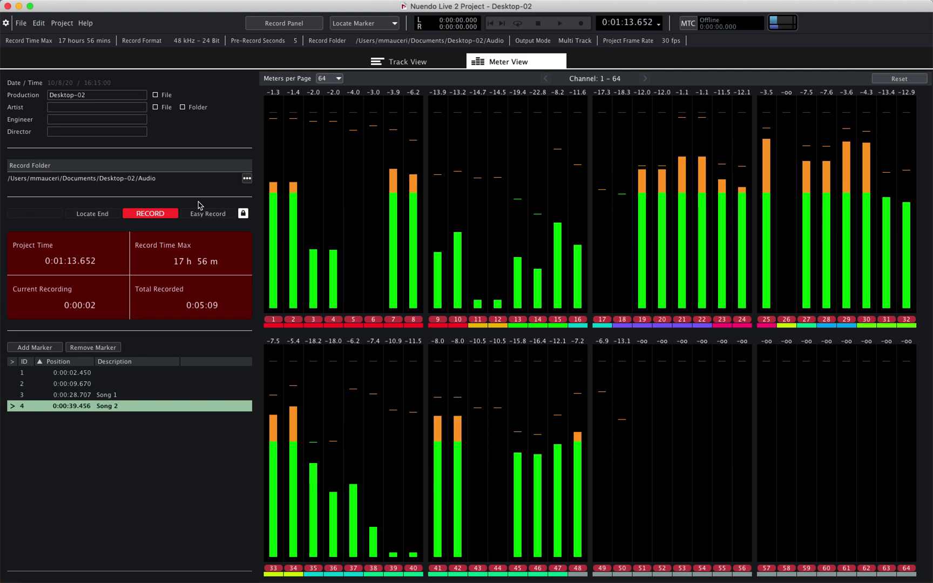
click(399, 61)
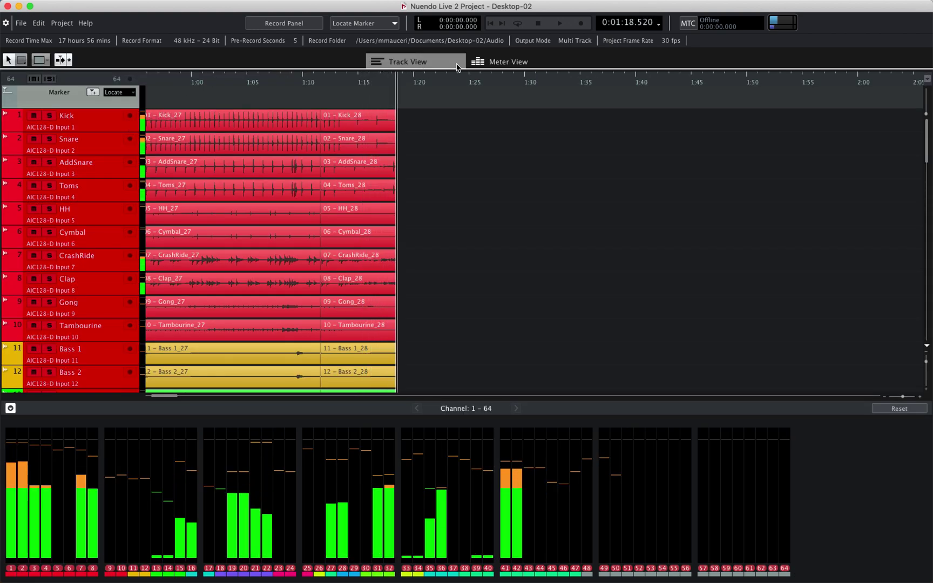
click(507, 62)
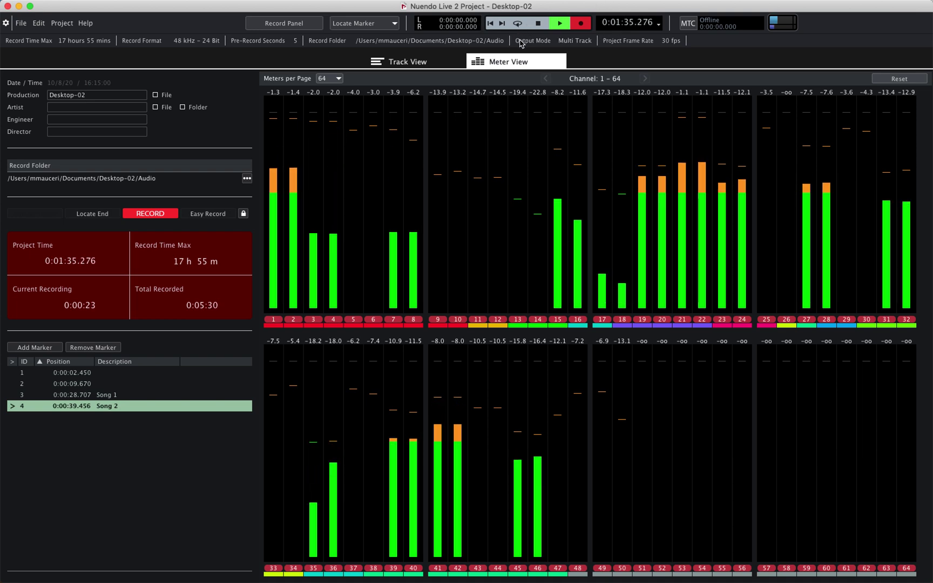
key(space)
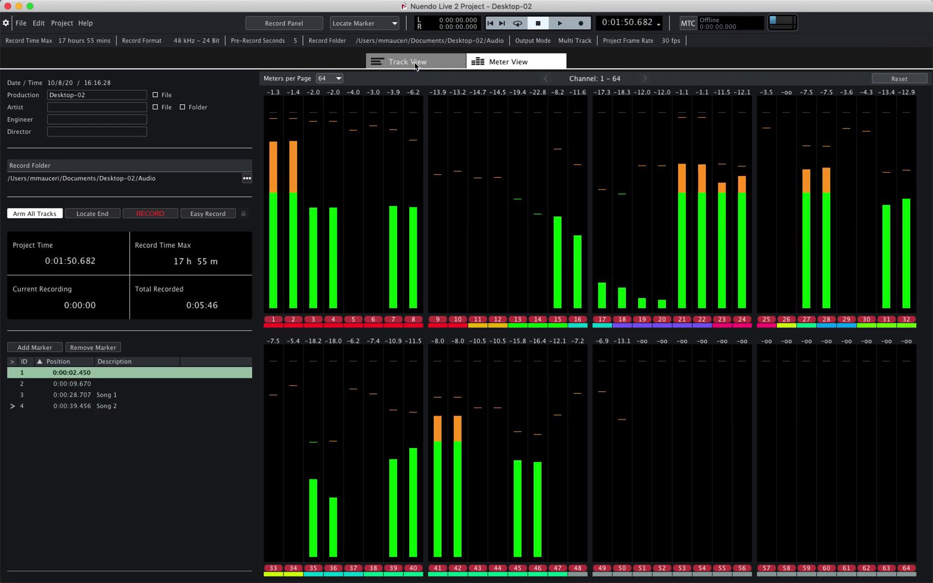
- Show Track View, float the Record panel to the right of the _29 clips, and disarm all tracks
click(415, 65)
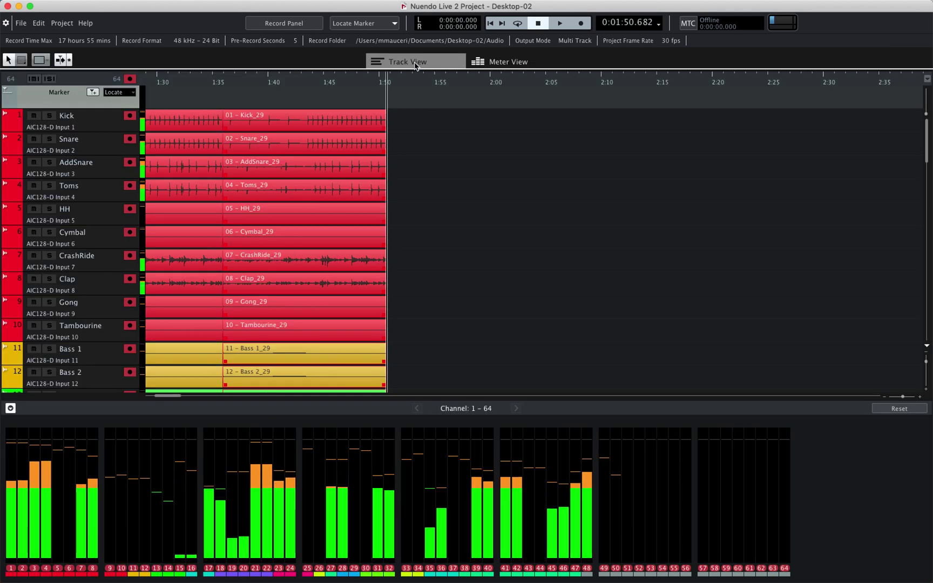
click(305, 28)
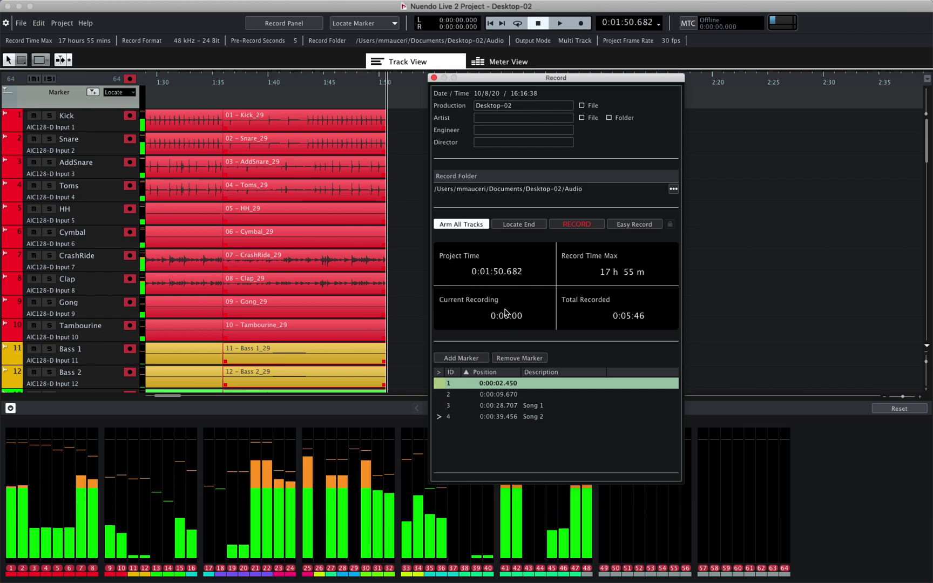
drag(560, 76, 685, 43)
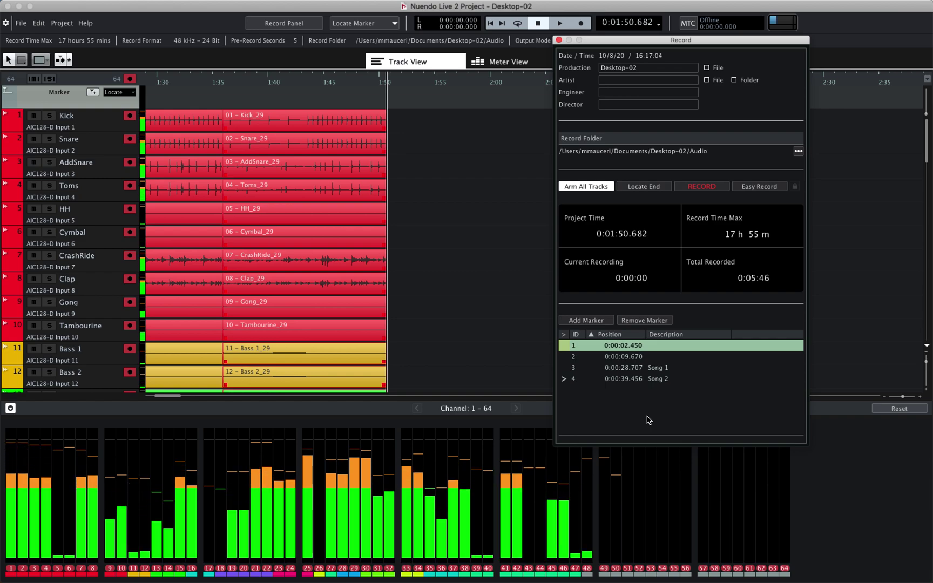
click(588, 189)
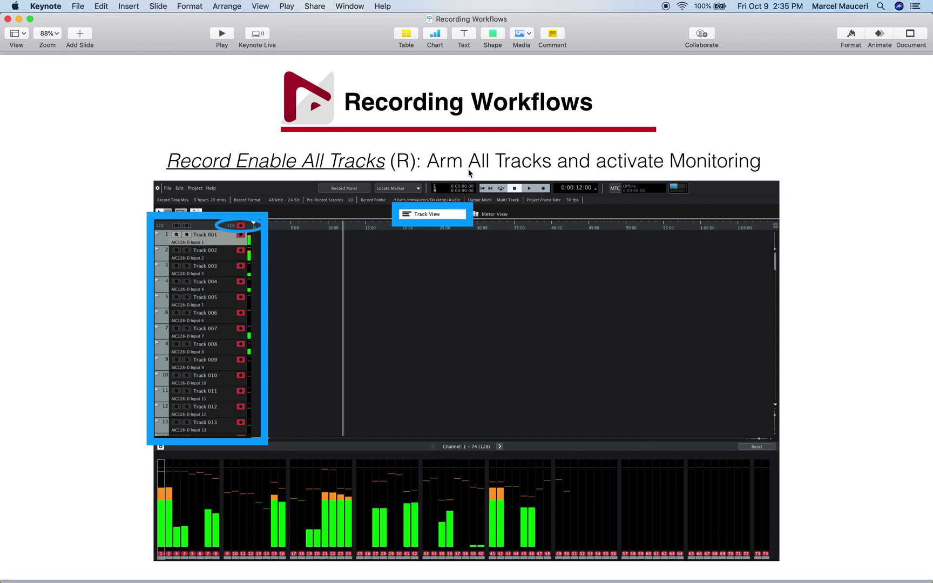
- Advance three slides through Record and Easy Record to the Lock Recording slide
key(Down)
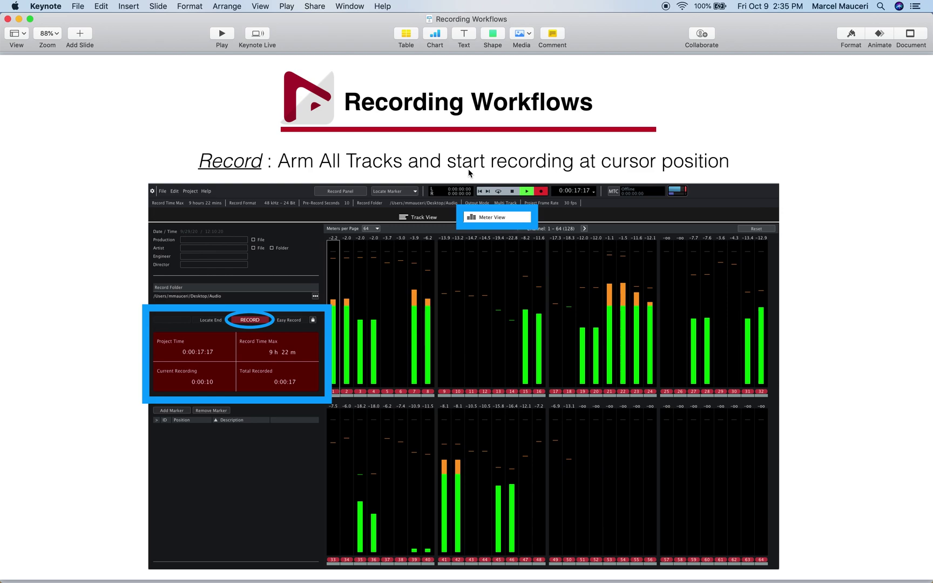
key(Down)
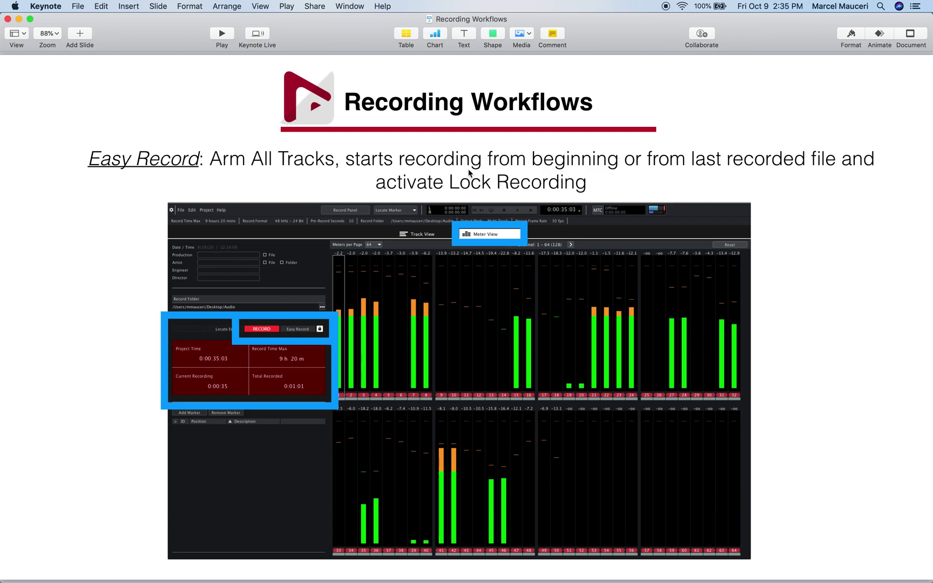
key(Down)
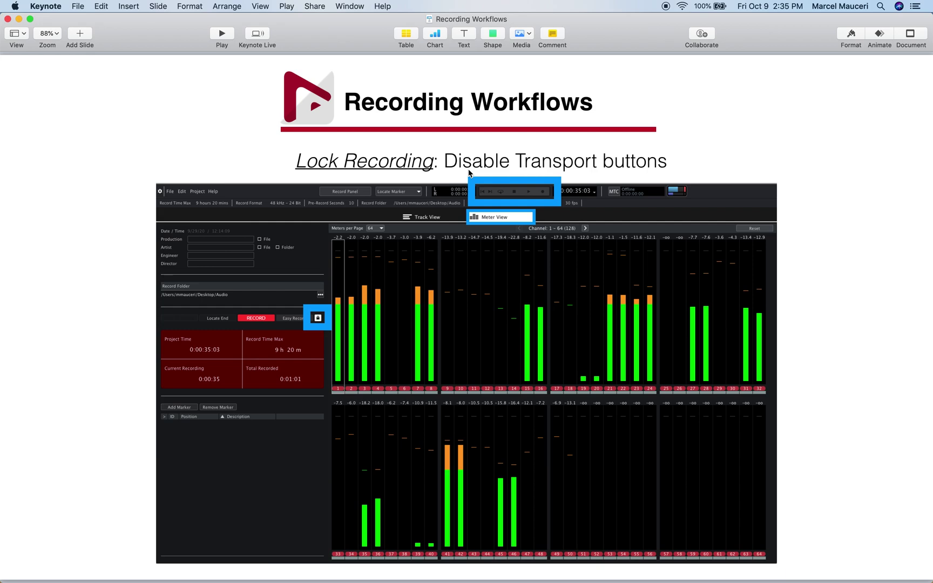
- Advance four slides past metadata, Record Panel and Record Folder to the Marker slide
key(Down)
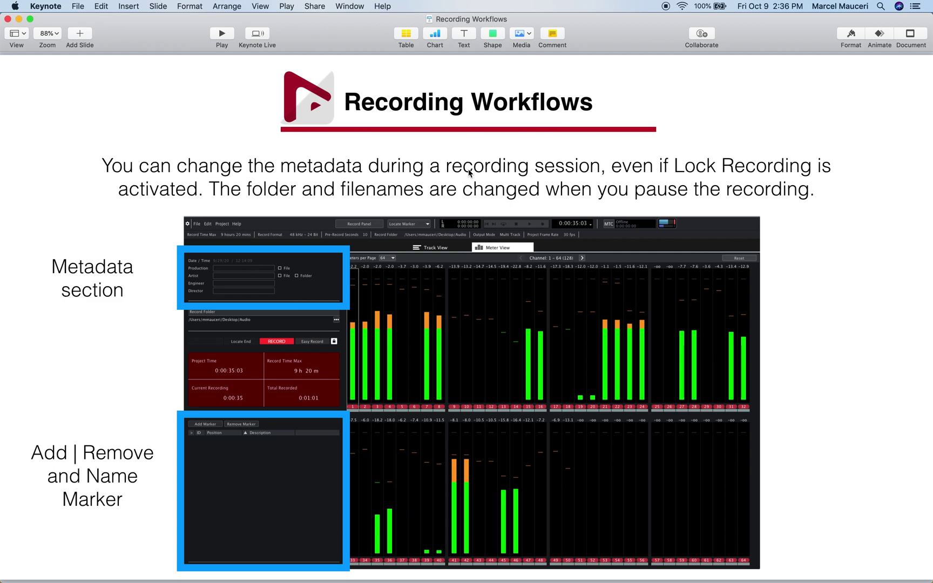
key(Down)
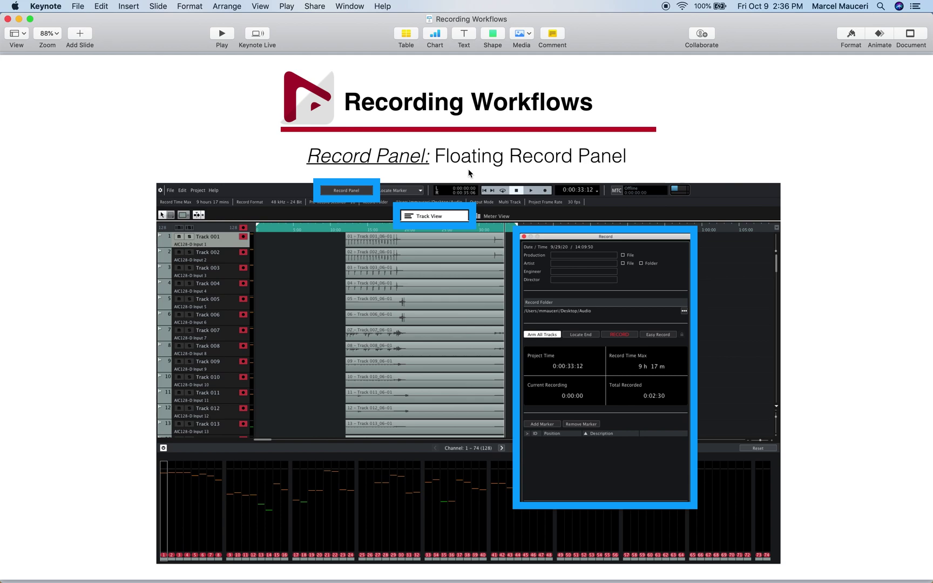
key(Down)
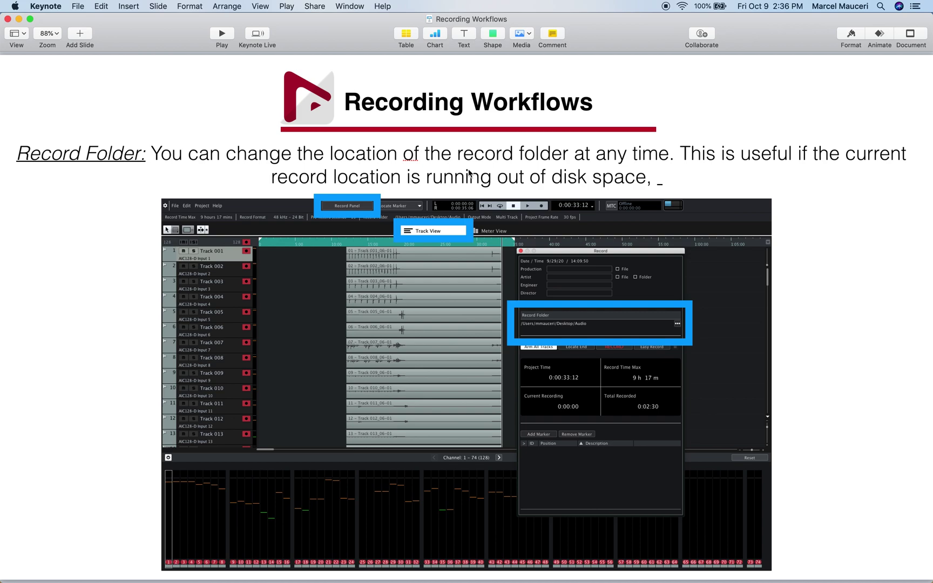
key(Down)
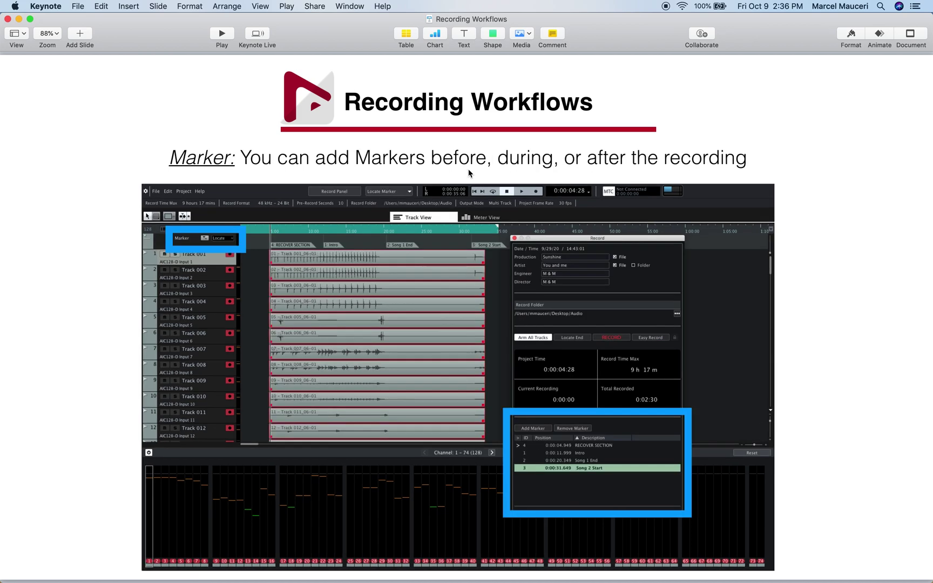